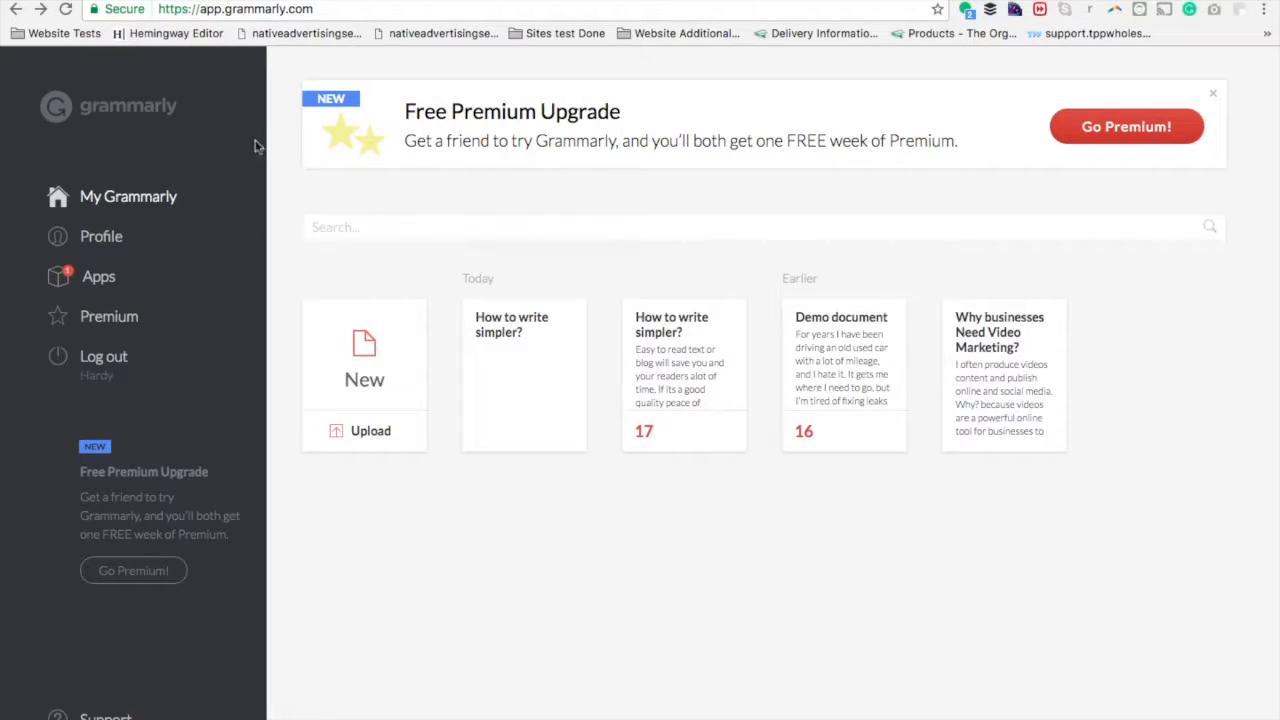
View the Grammarly browser extension's popup from the My Grammarly page and close it.
click(318, 12)
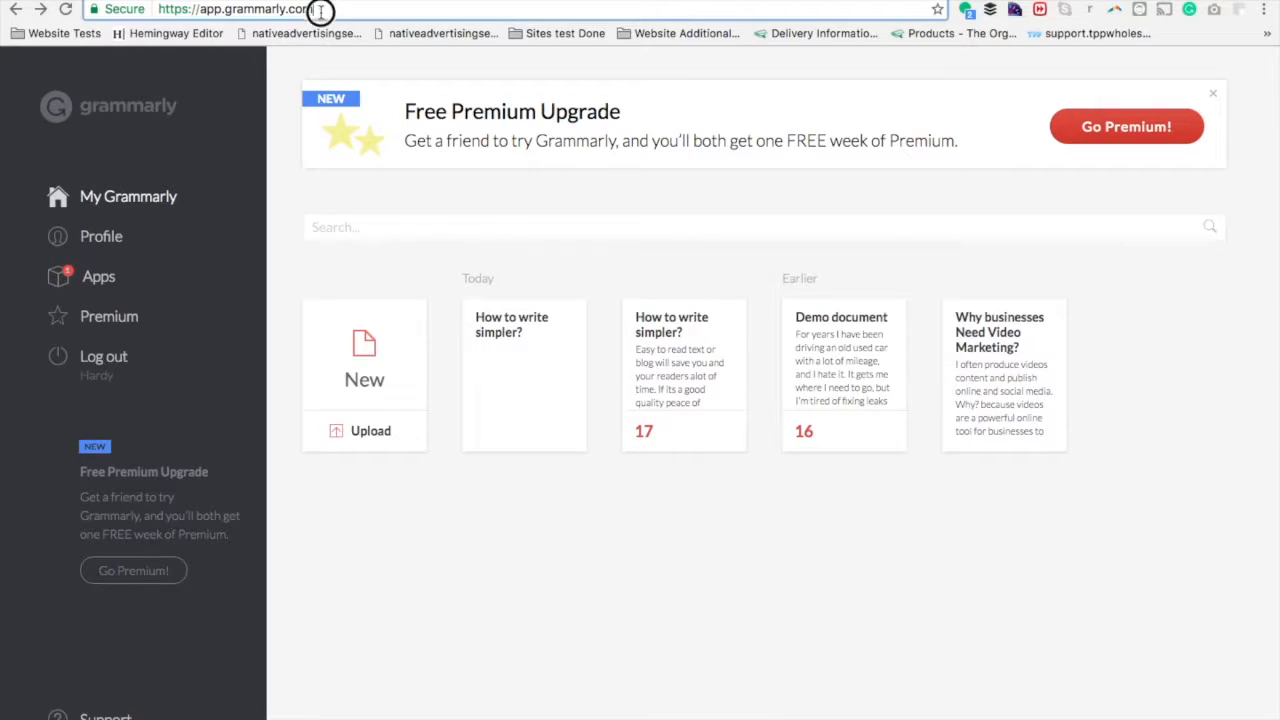
click(1190, 10)
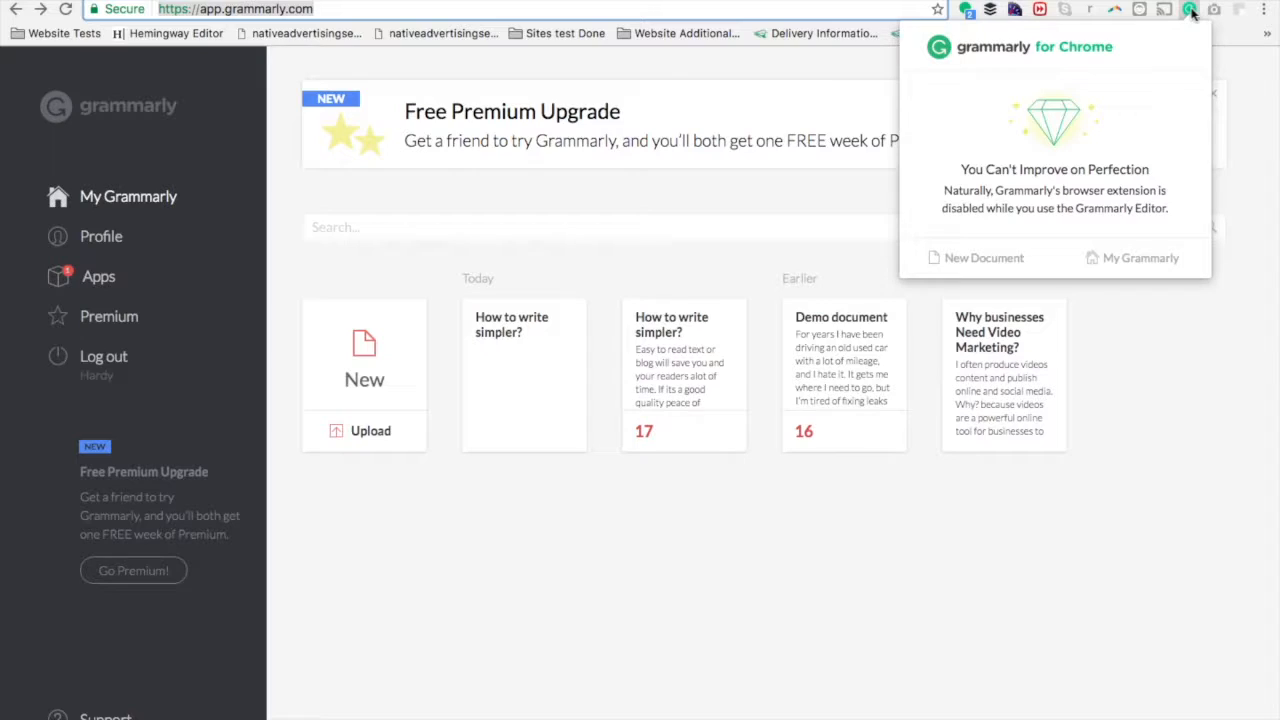
click(1208, 392)
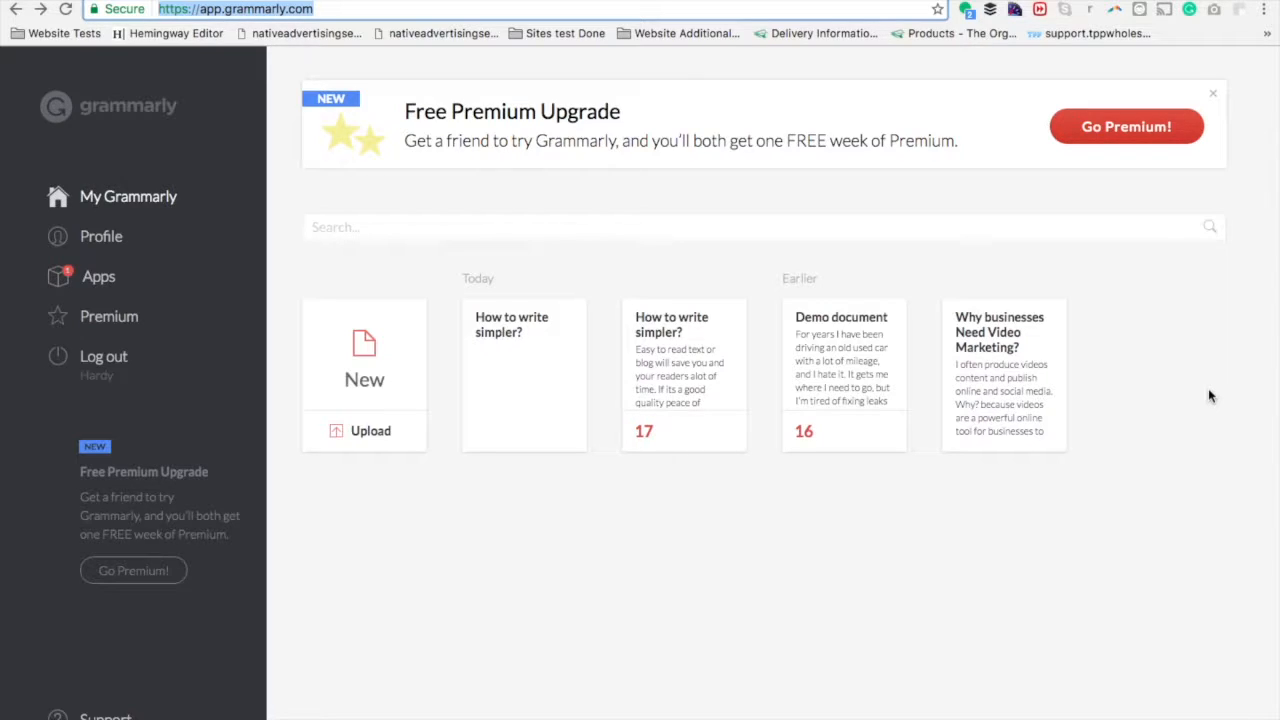
click(696, 285)
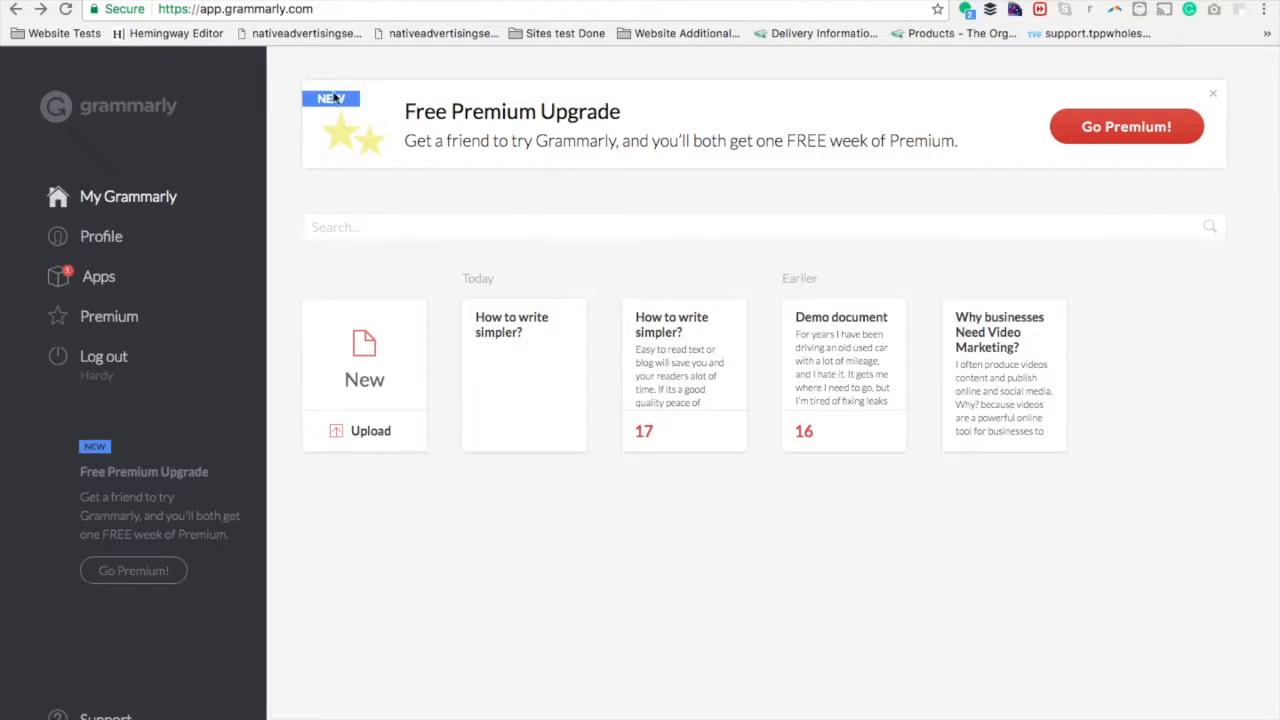
View the "How to write simplier?" draft in Google Docs and switch to its uncorrected copy in the Grammarly editor.
click(205, 1)
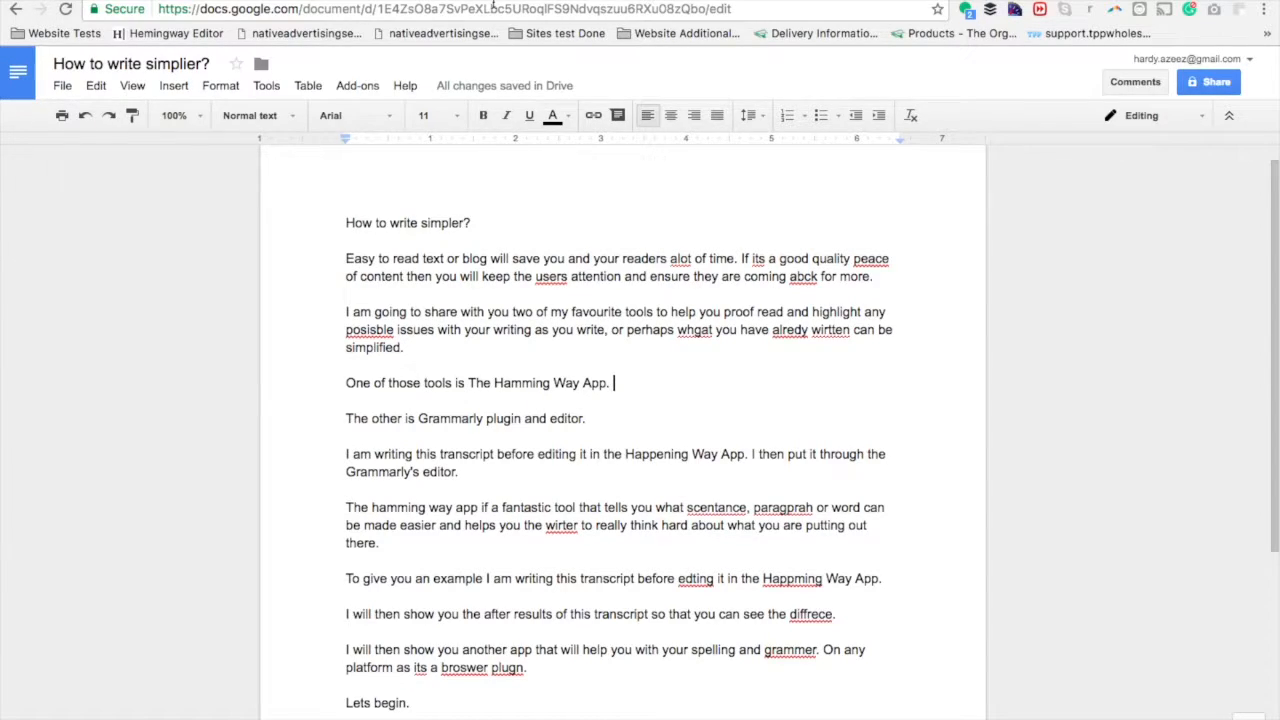
click(398, 1)
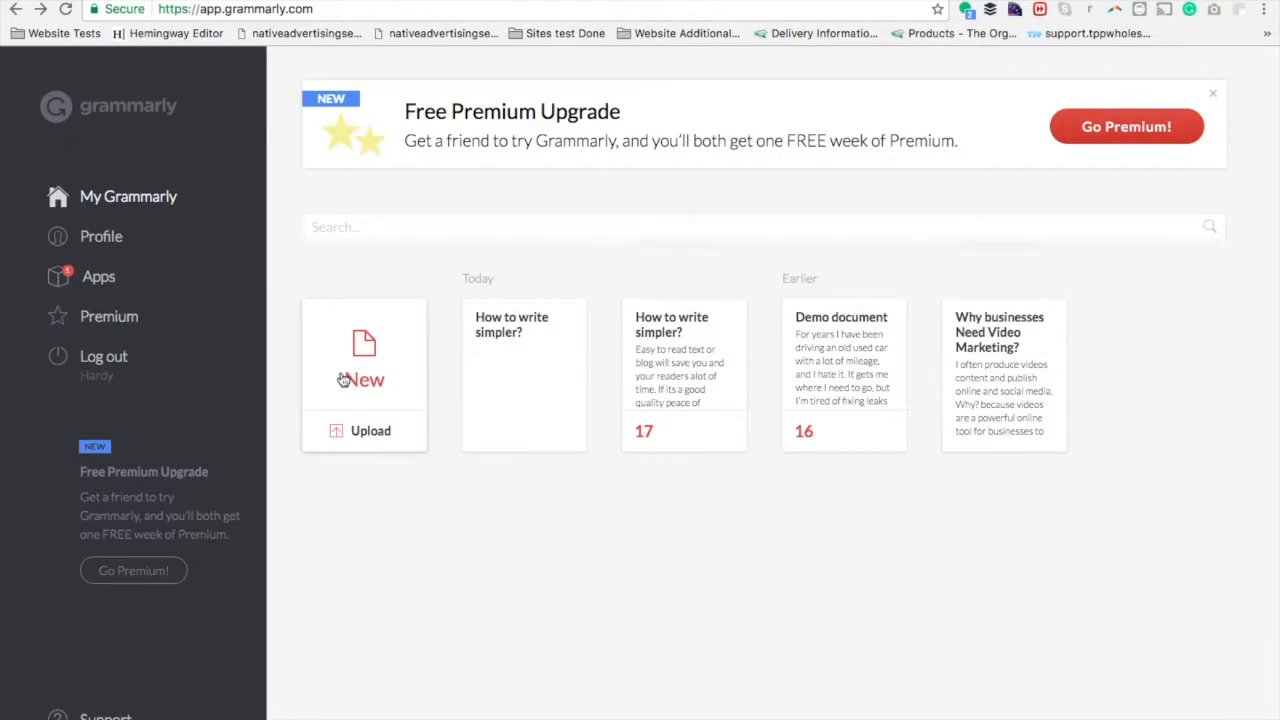
click(540, 1)
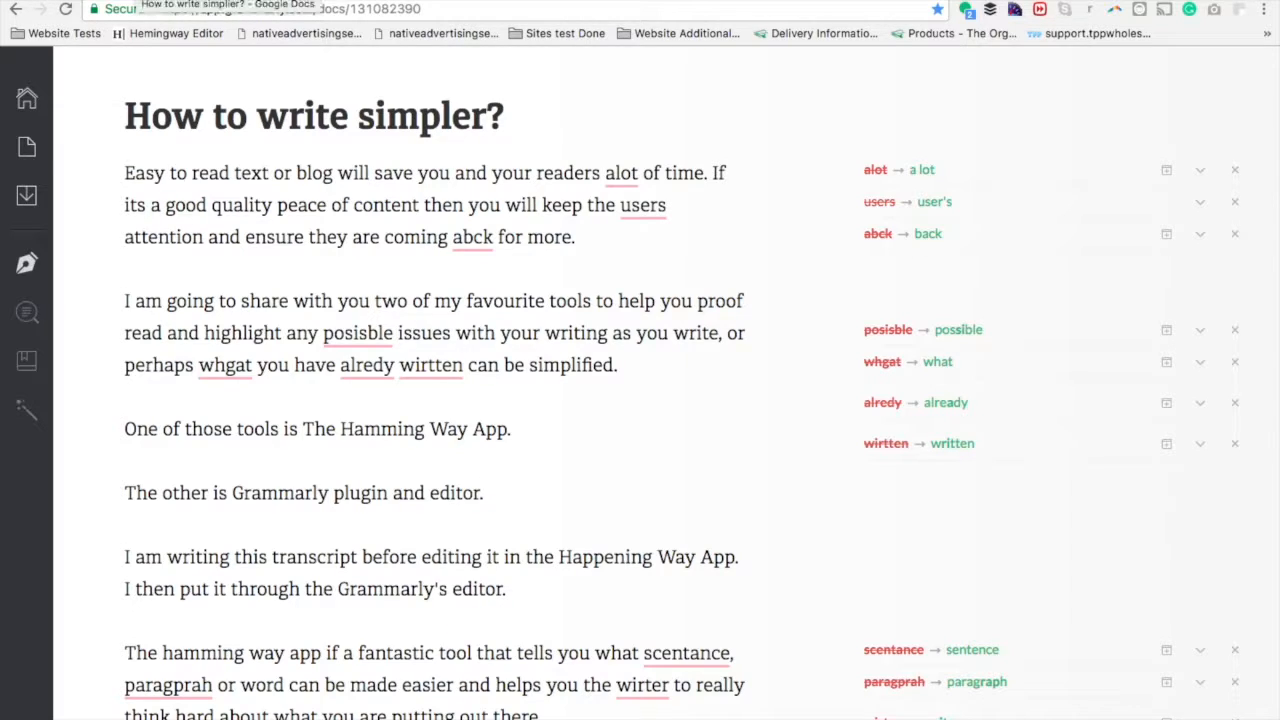
Examine the uncorrected "How to write simpler?" text alongside Grammarly's suggested spelling and grammar corrections.
click(457, 334)
scroll(457, 334, down, 4)
scroll(457, 334, up, 4)
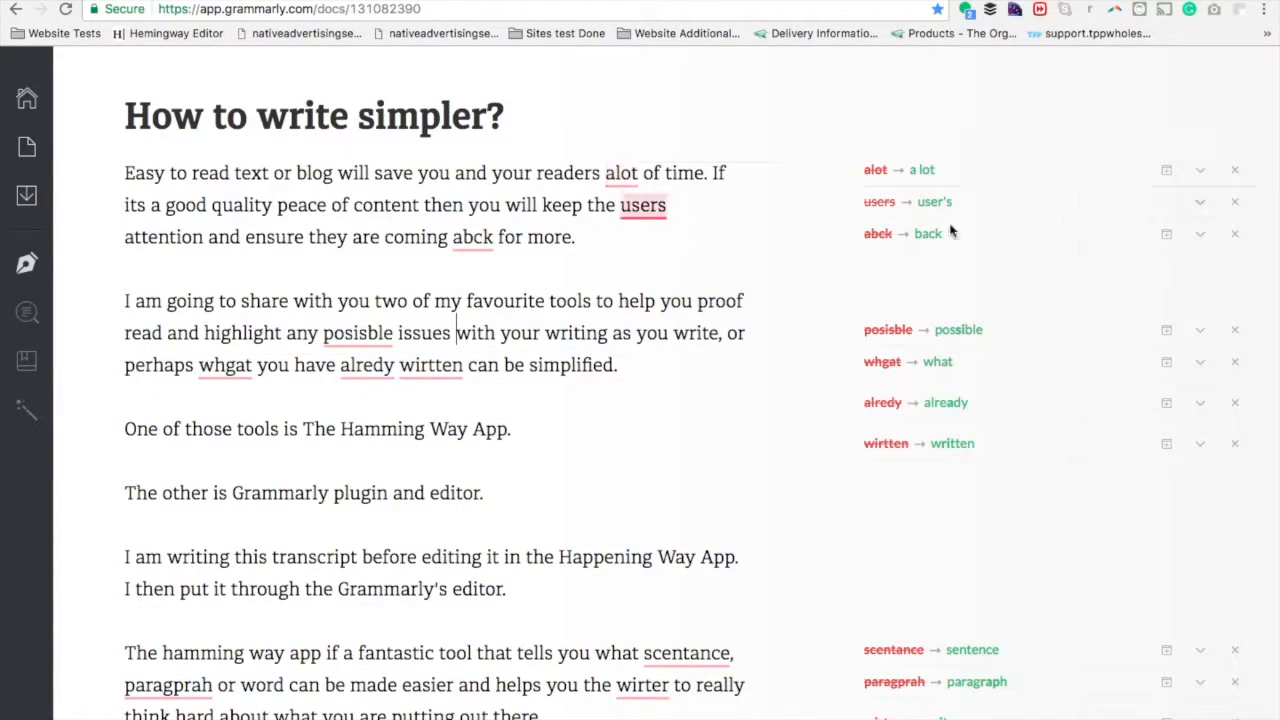
scroll(975, 505, down, 3)
scroll(978, 505, up, 2)
scroll(978, 505, down, 4)
scroll(978, 508, up, 5)
scroll(978, 508, up, 1)
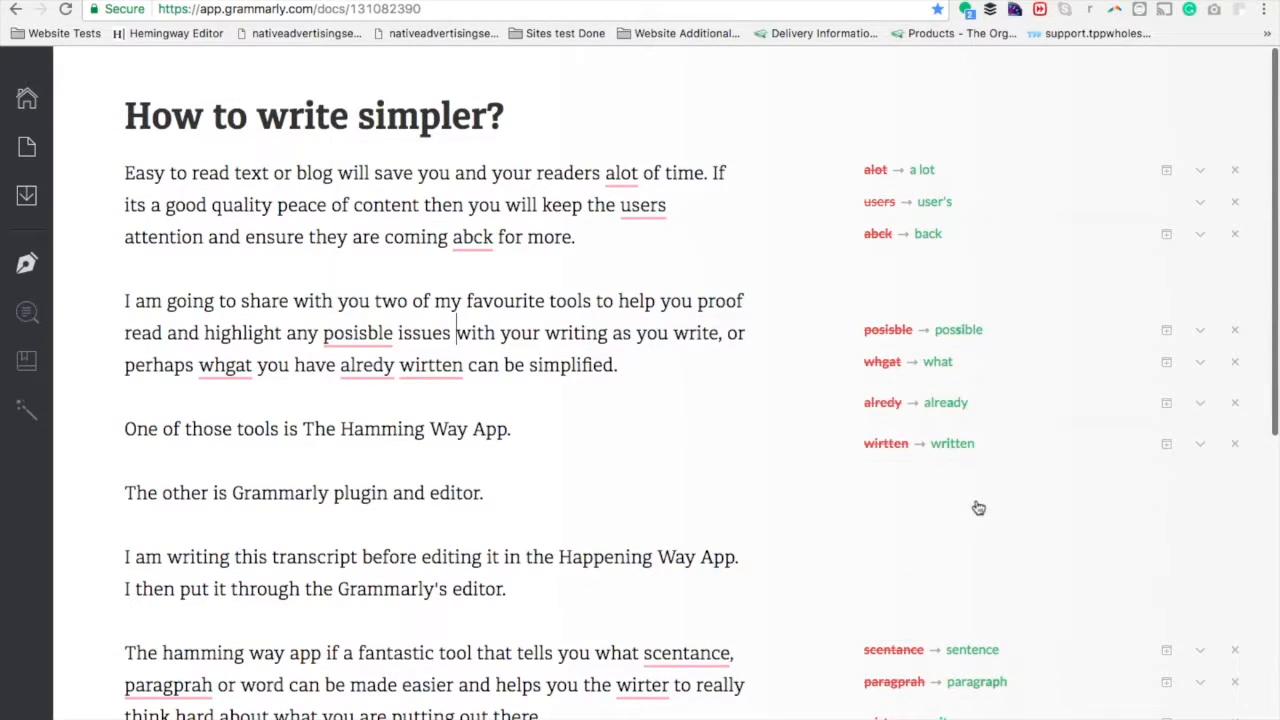
Expand the suggestion for "alot" in the first paragraph and accept the correction "a lot".
click(1205, 177)
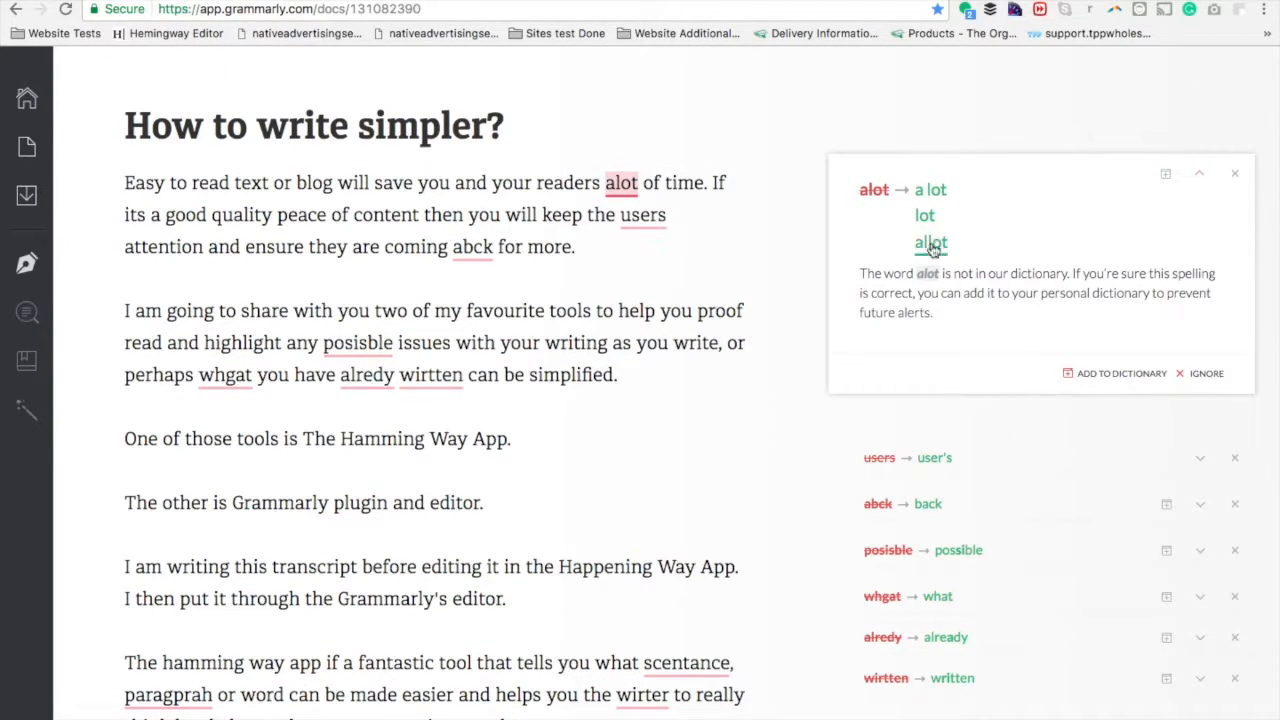
click(930, 195)
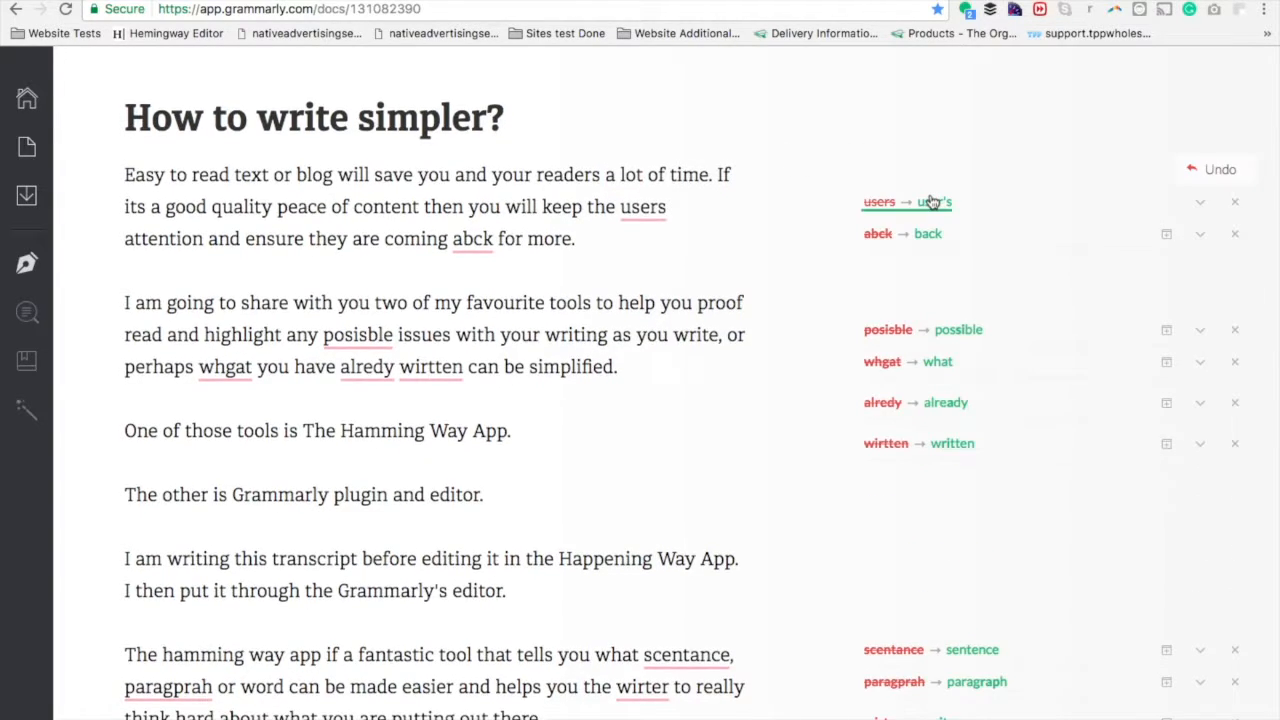
Read the full grammar explanation and examples for the "users" suggestion, and close the card.
click(1200, 203)
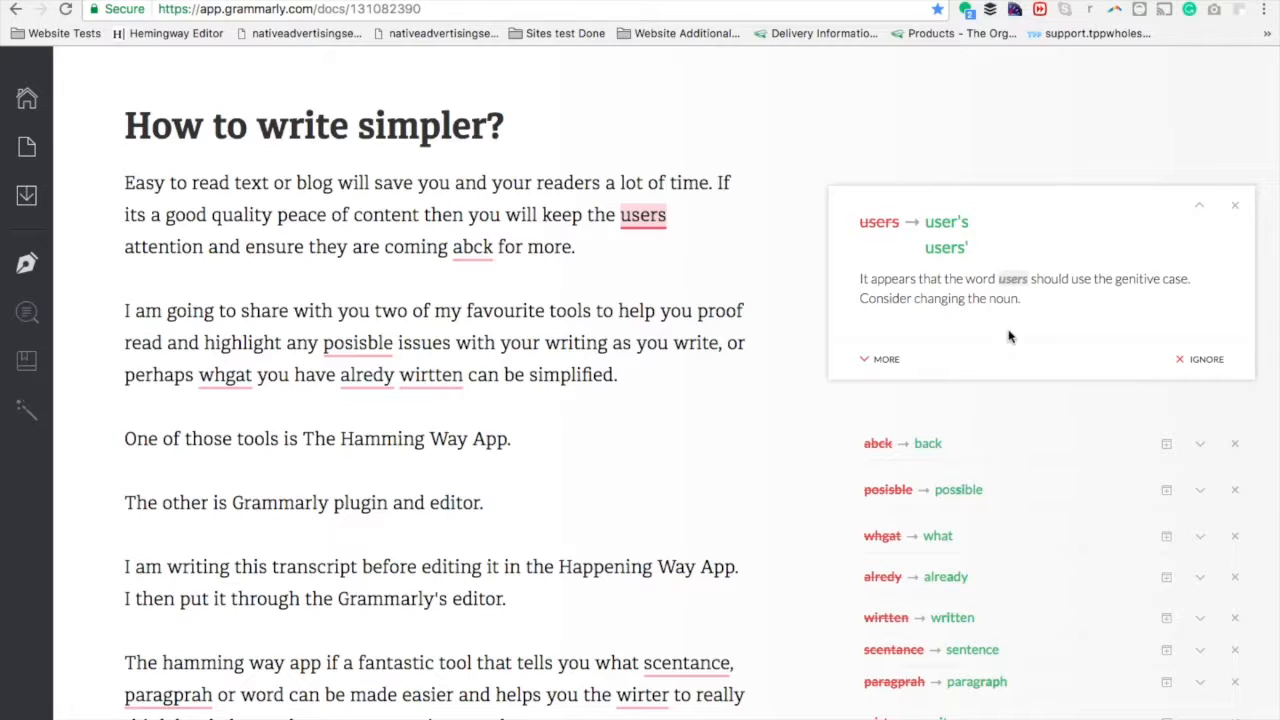
click(884, 358)
scroll(884, 358, down, 4)
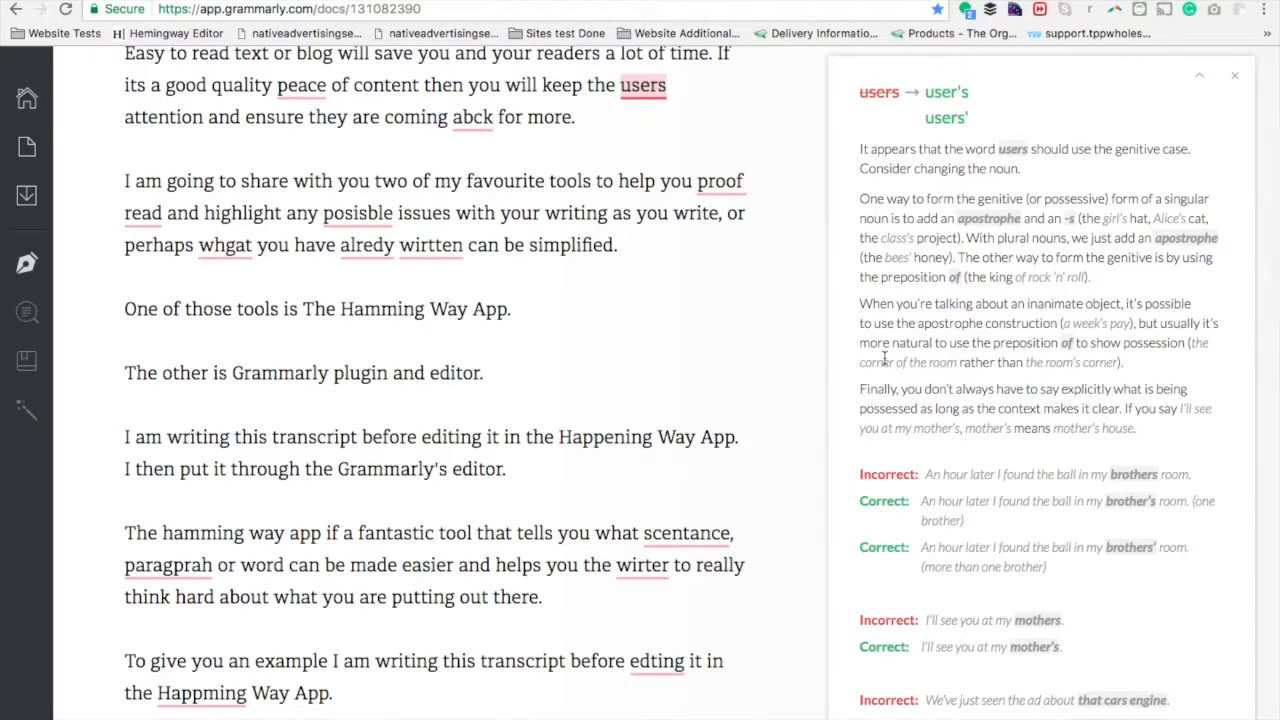
scroll(884, 357, down, 2)
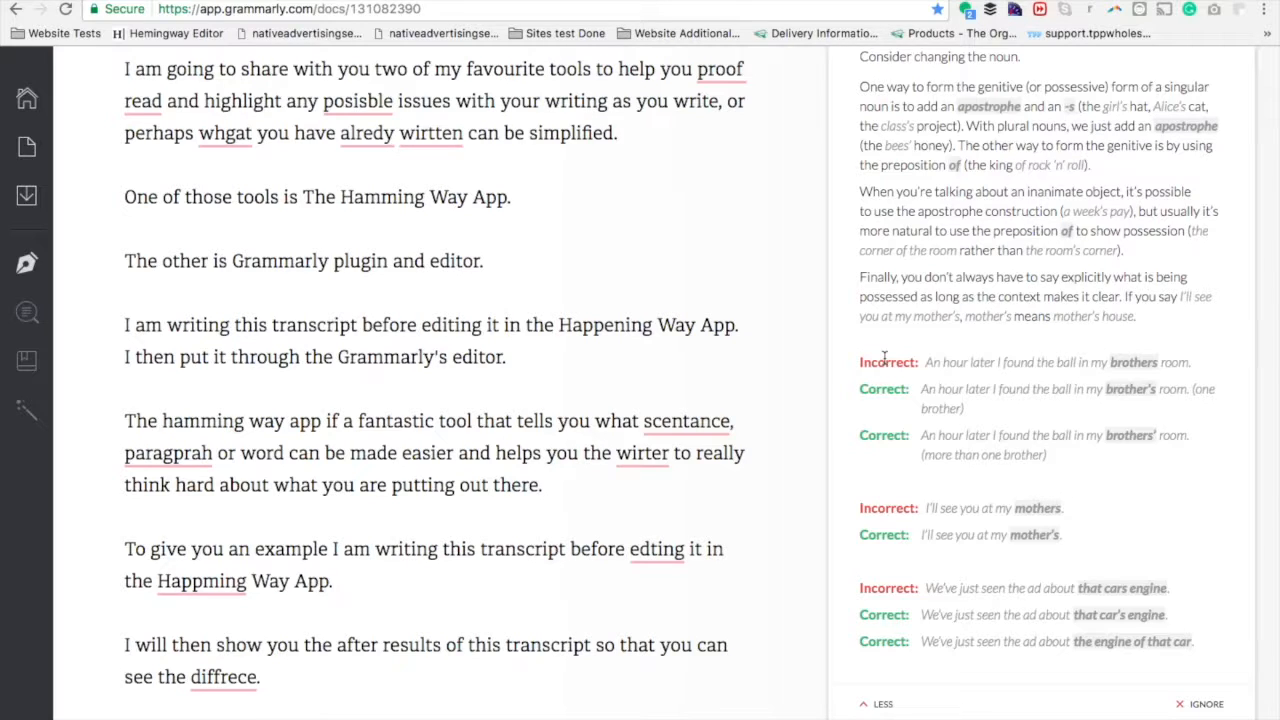
click(618, 357)
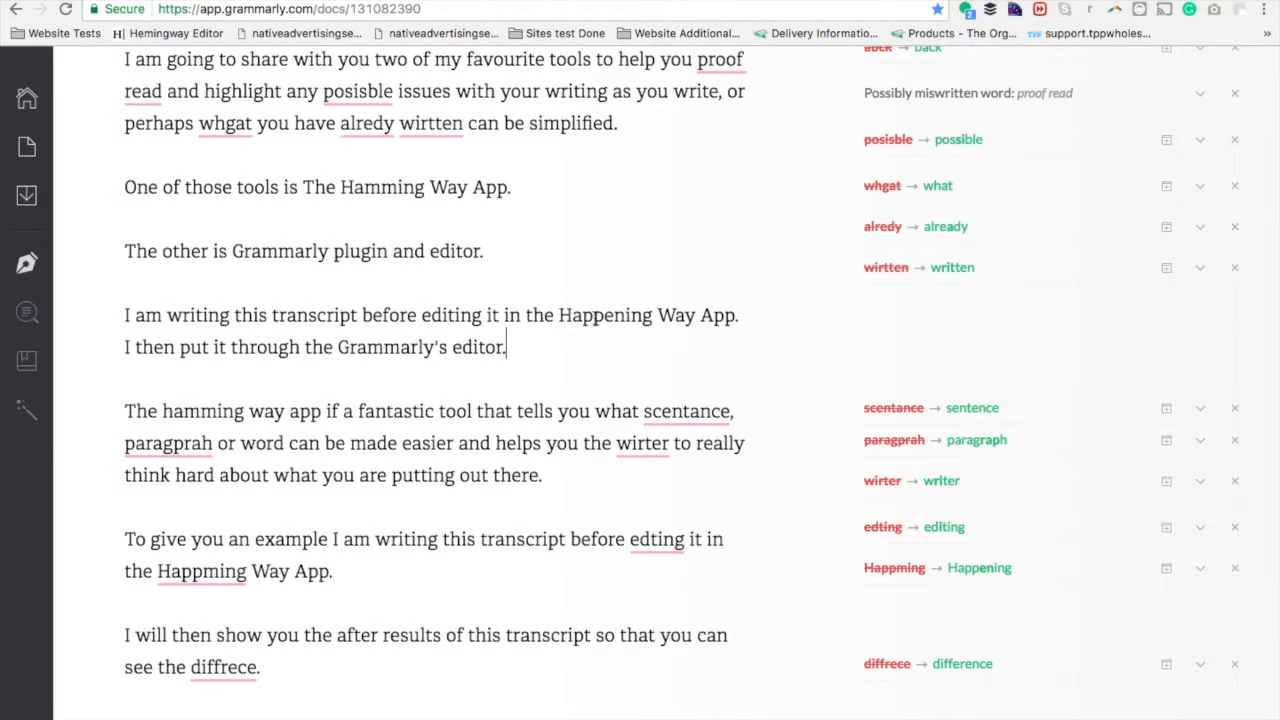
Look up synonyms for "Happening" in the transcript paragraph and dismiss them.
double_click(595, 318)
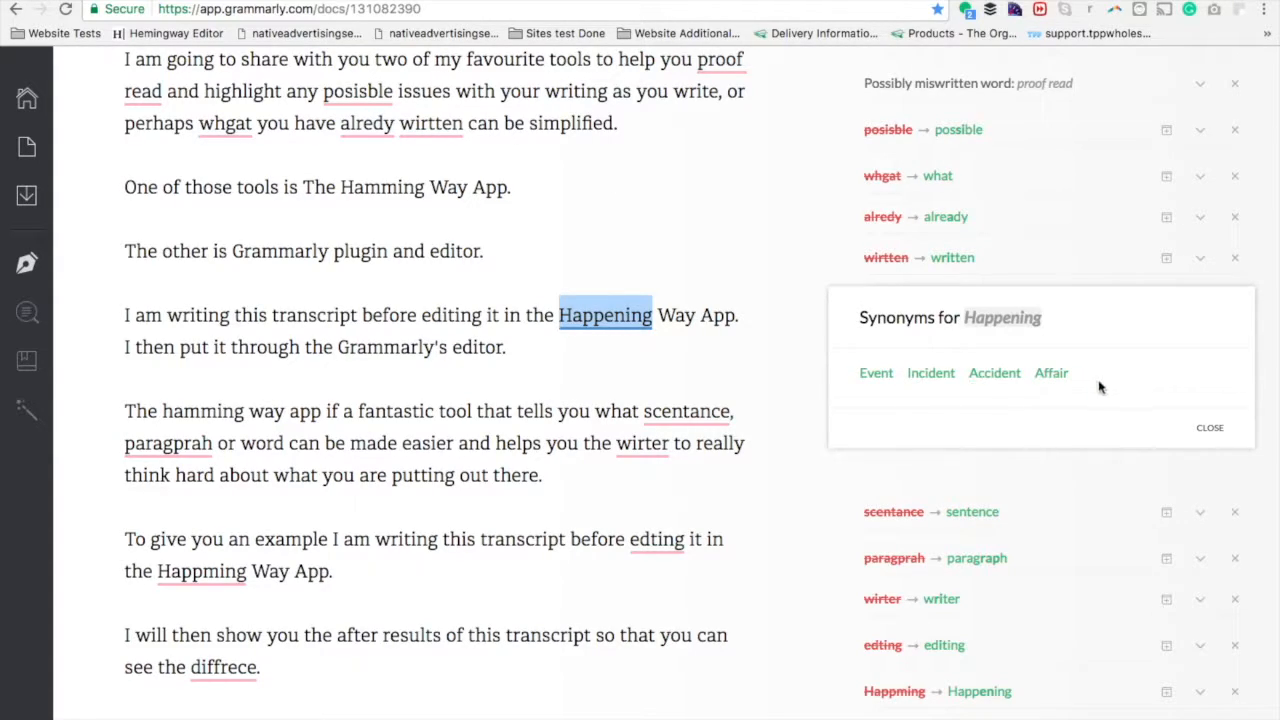
click(743, 362)
scroll(743, 362, up, 3)
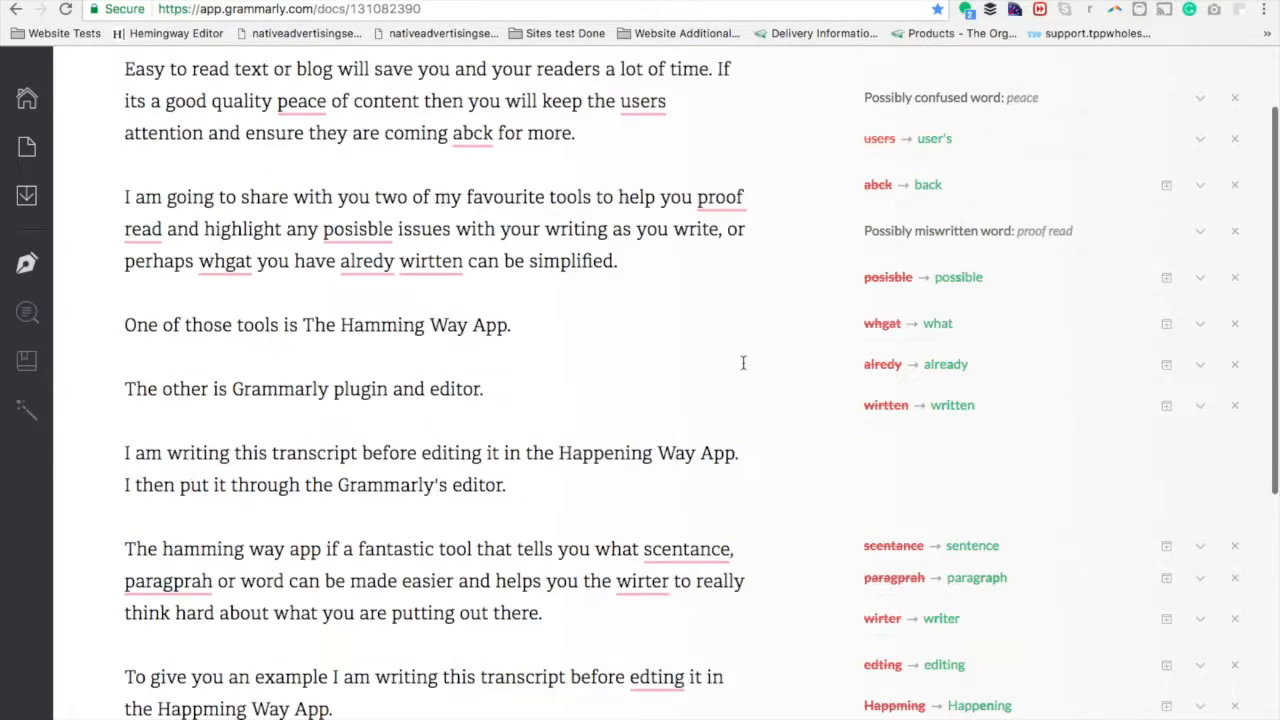
scroll(743, 362, up, 2)
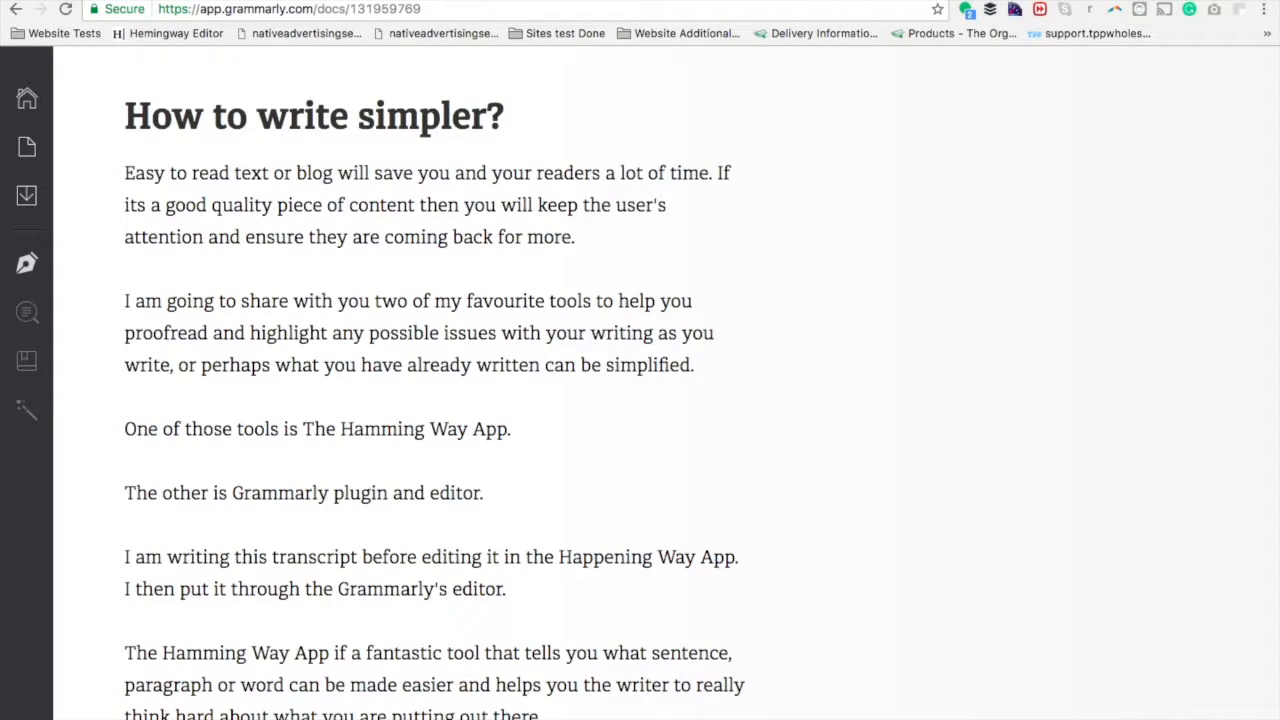
Review the corrected version of "How to write simpler?" in Grammarly from the title to the closing line.
scroll(1144, 488, down, 1)
scroll(1144, 488, down, 5)
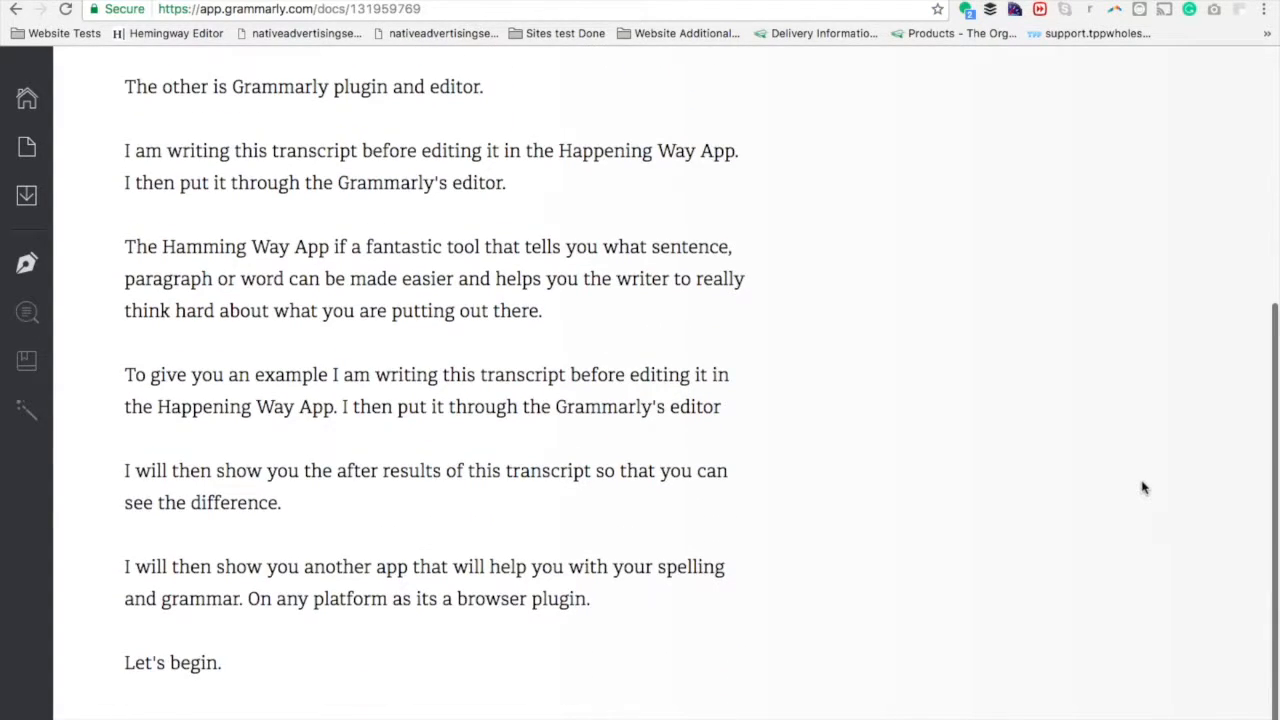
scroll(1144, 488, up, 5)
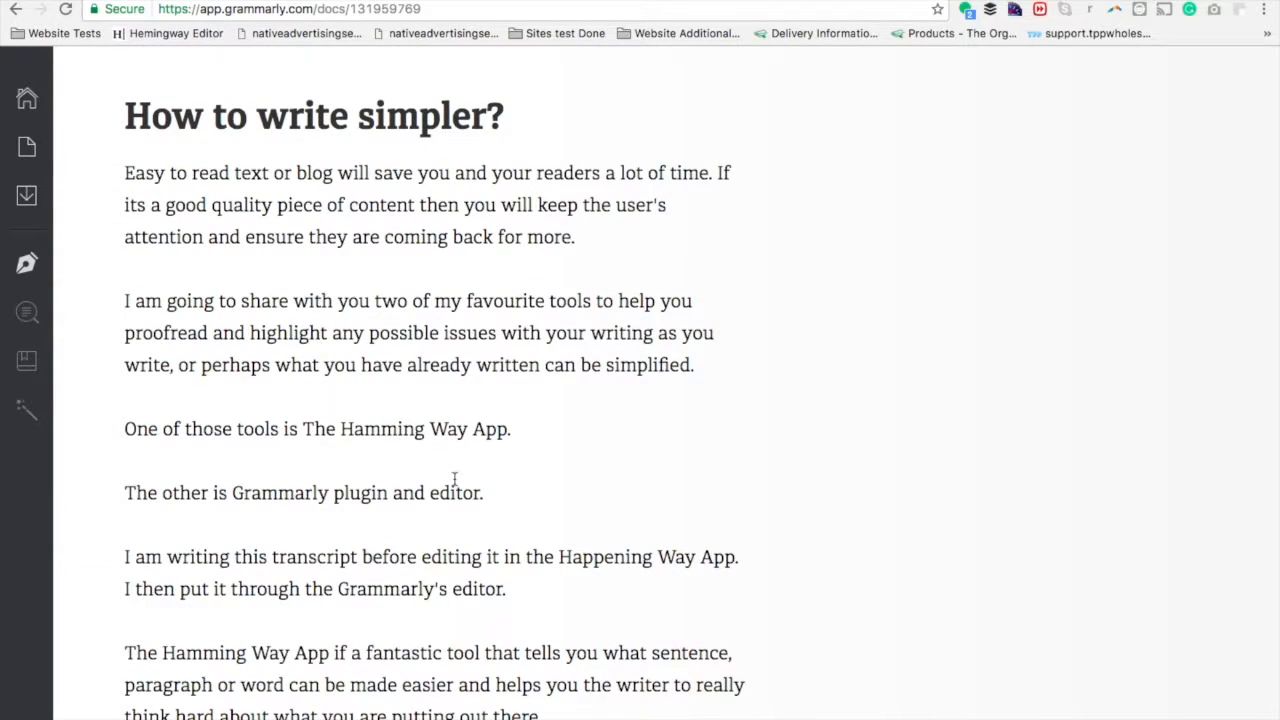
scroll(454, 479, down, 1)
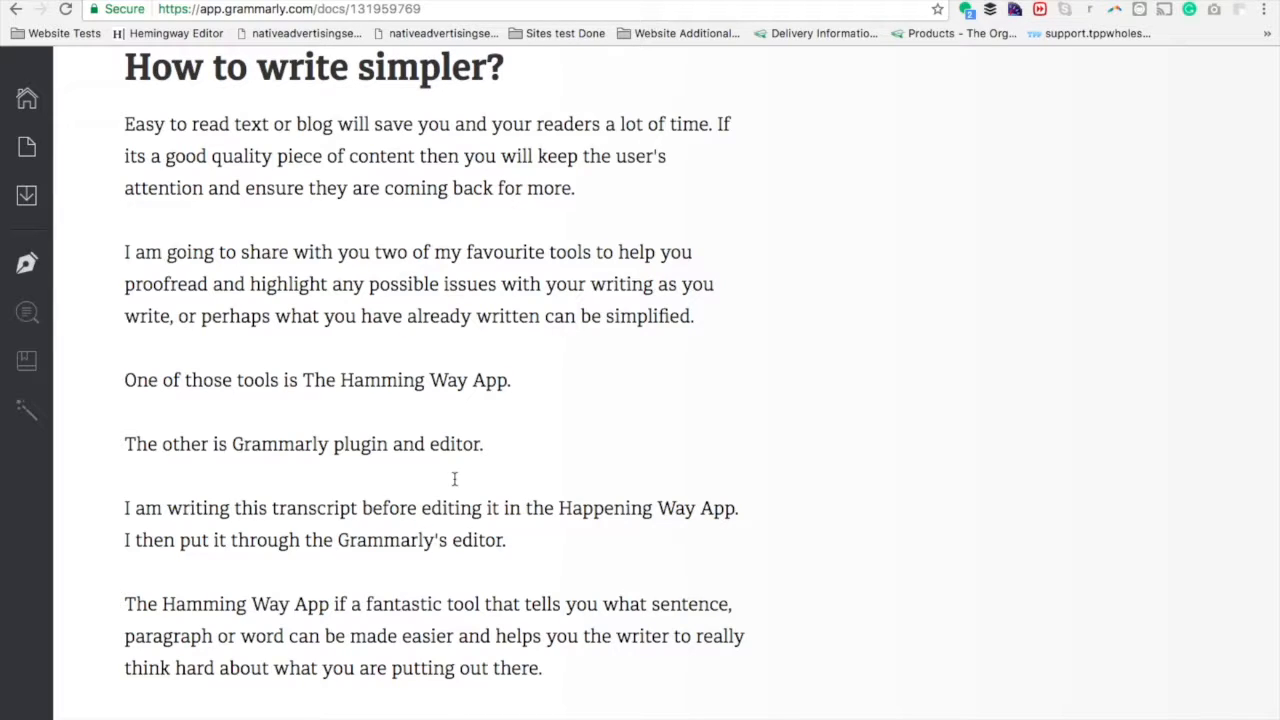
click(374, 417)
scroll(374, 417, down, 3)
scroll(374, 417, up, 2)
scroll(374, 417, up, 2)
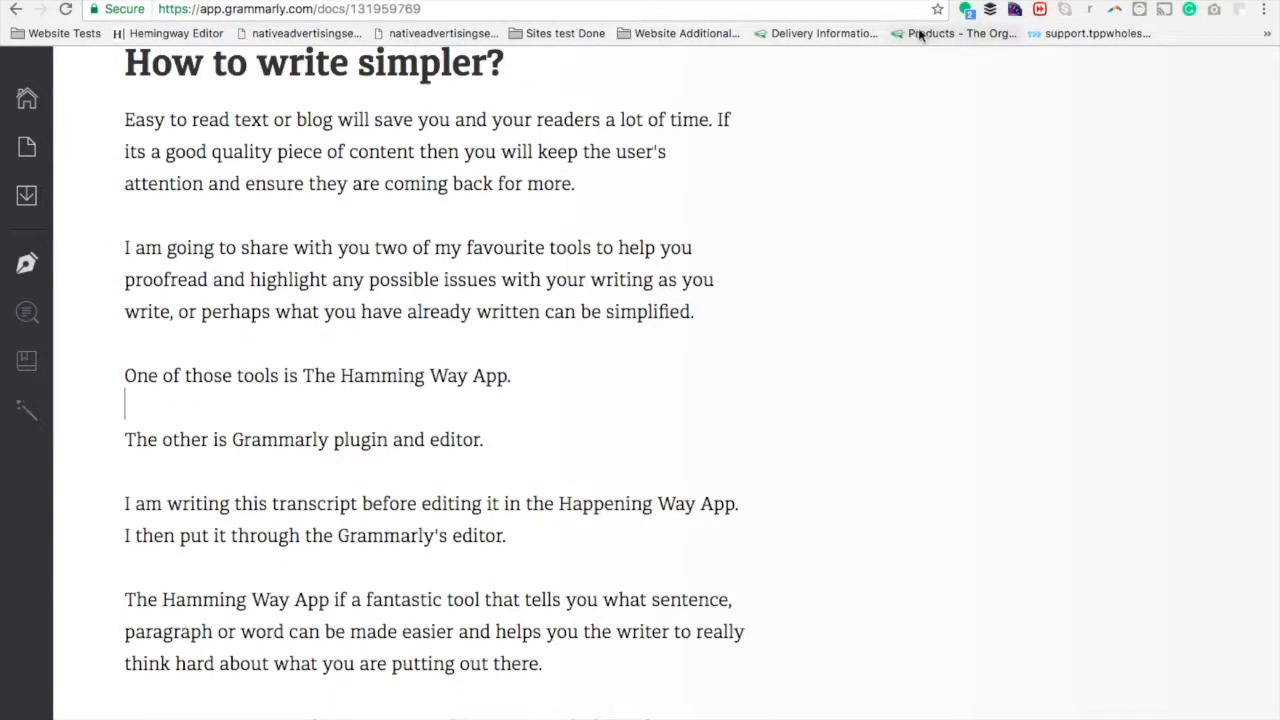
Switch to the Hemingway Editor and examine the article's colour-coded highlights against the readability issue categories.
click(880, 1)
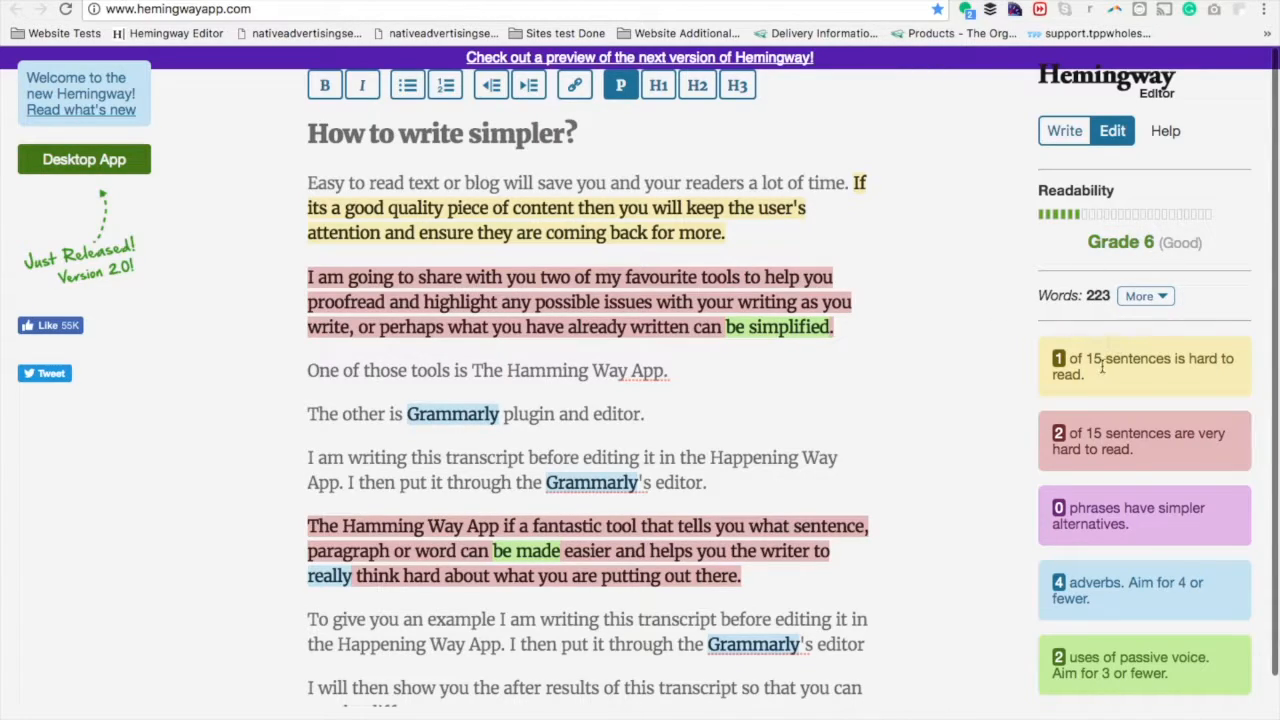
drag(1056, 358, 1152, 636)
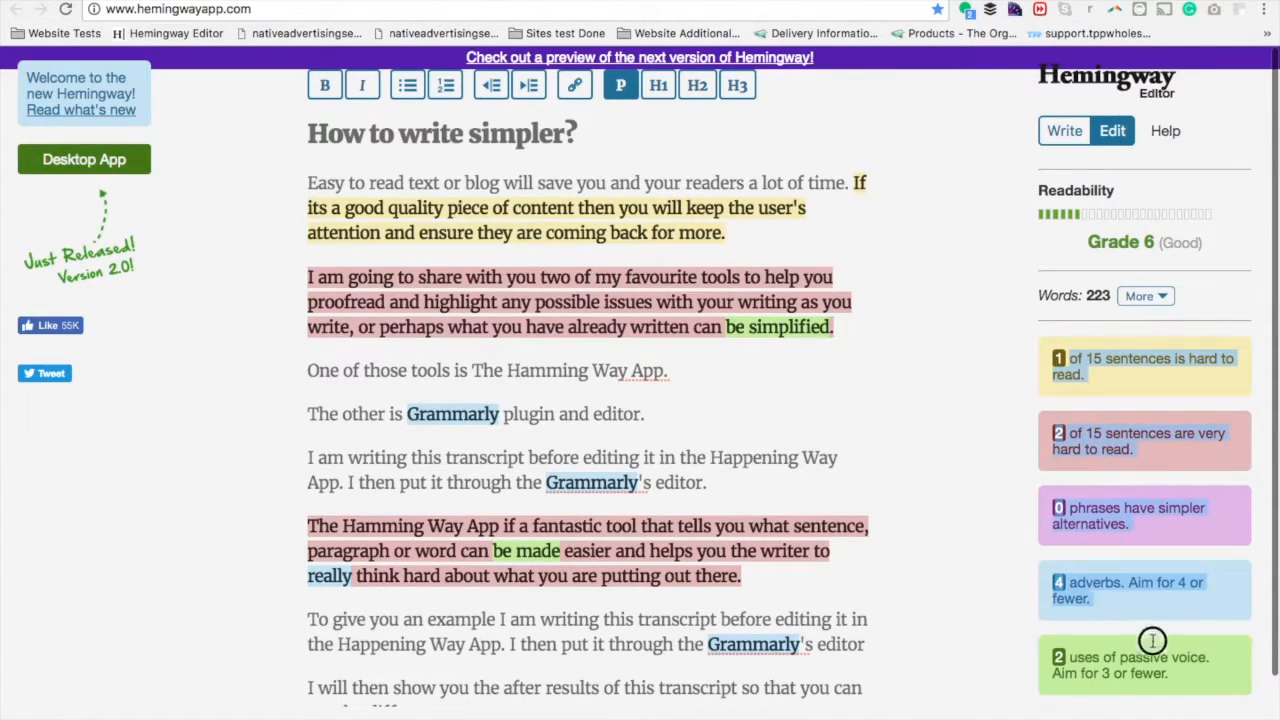
click(1152, 636)
scroll(827, 540, down, 5)
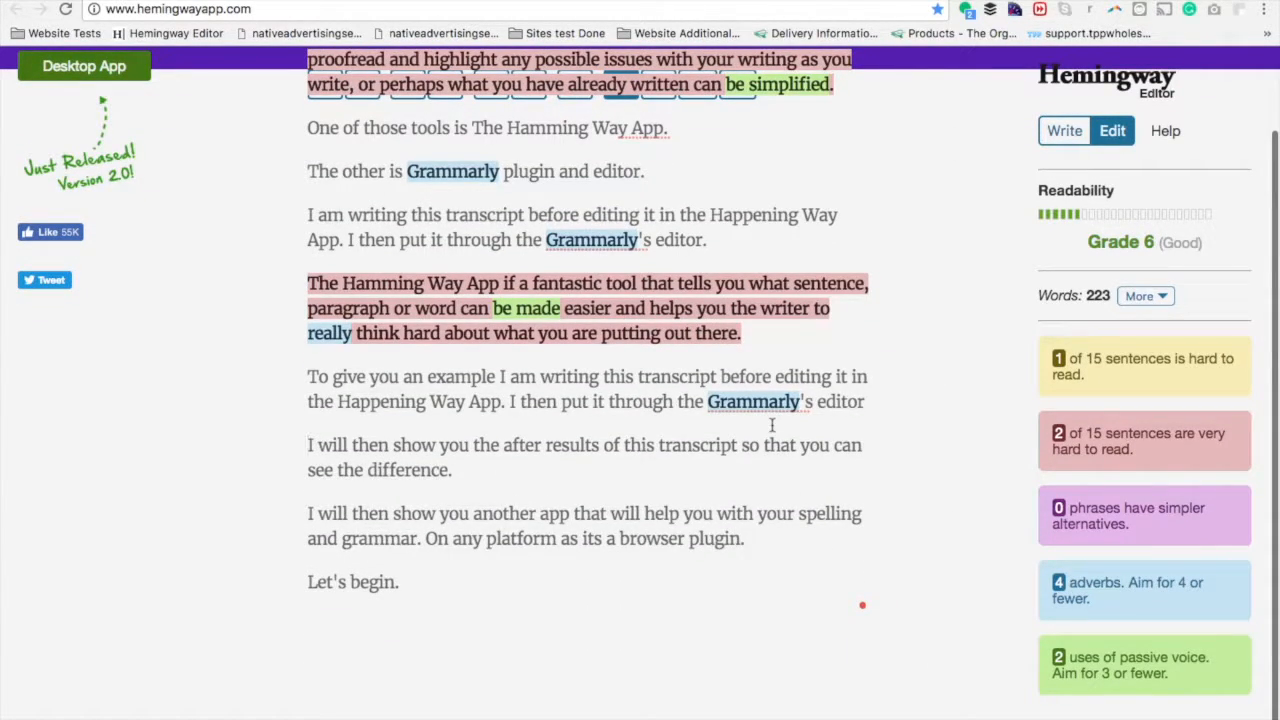
scroll(771, 425, up, 4)
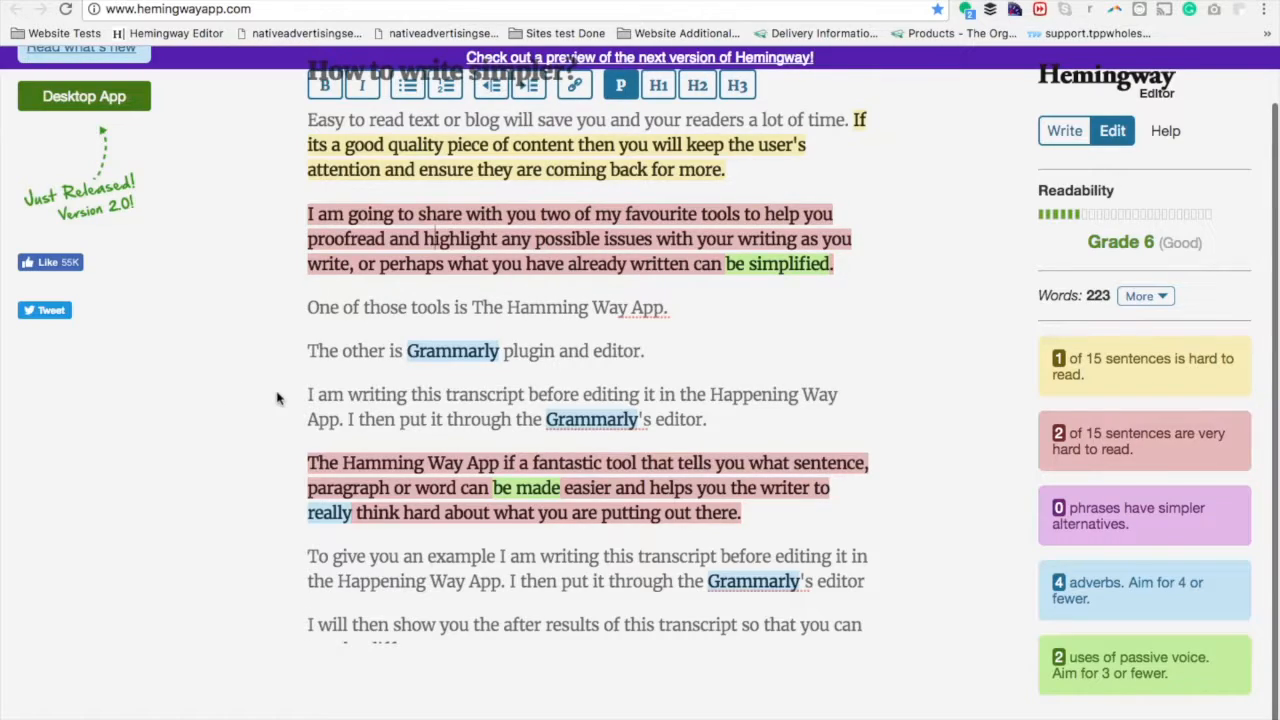
scroll(278, 398, up, 1)
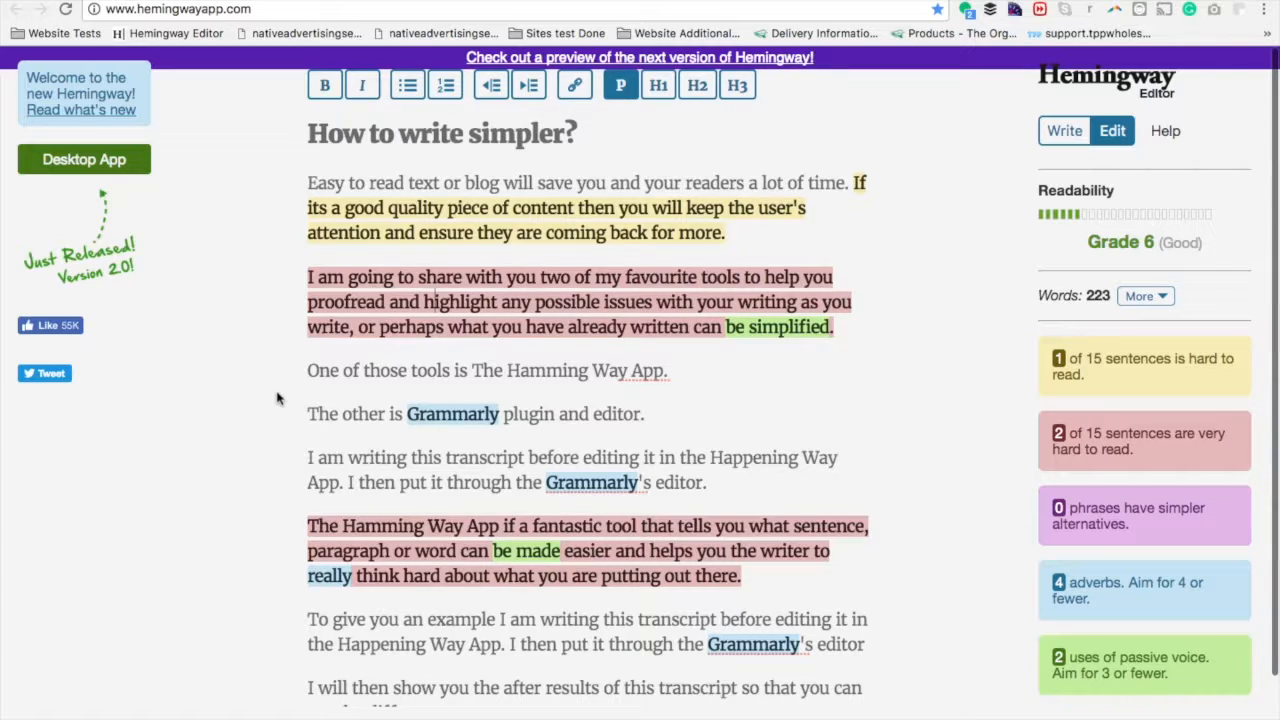
scroll(675, 397, down, 3)
scroll(675, 397, up, 3)
Try looking up the words "writing" and "transcript" in the Hemingway text, and check the Grammarly extension for this page.
click(381, 458)
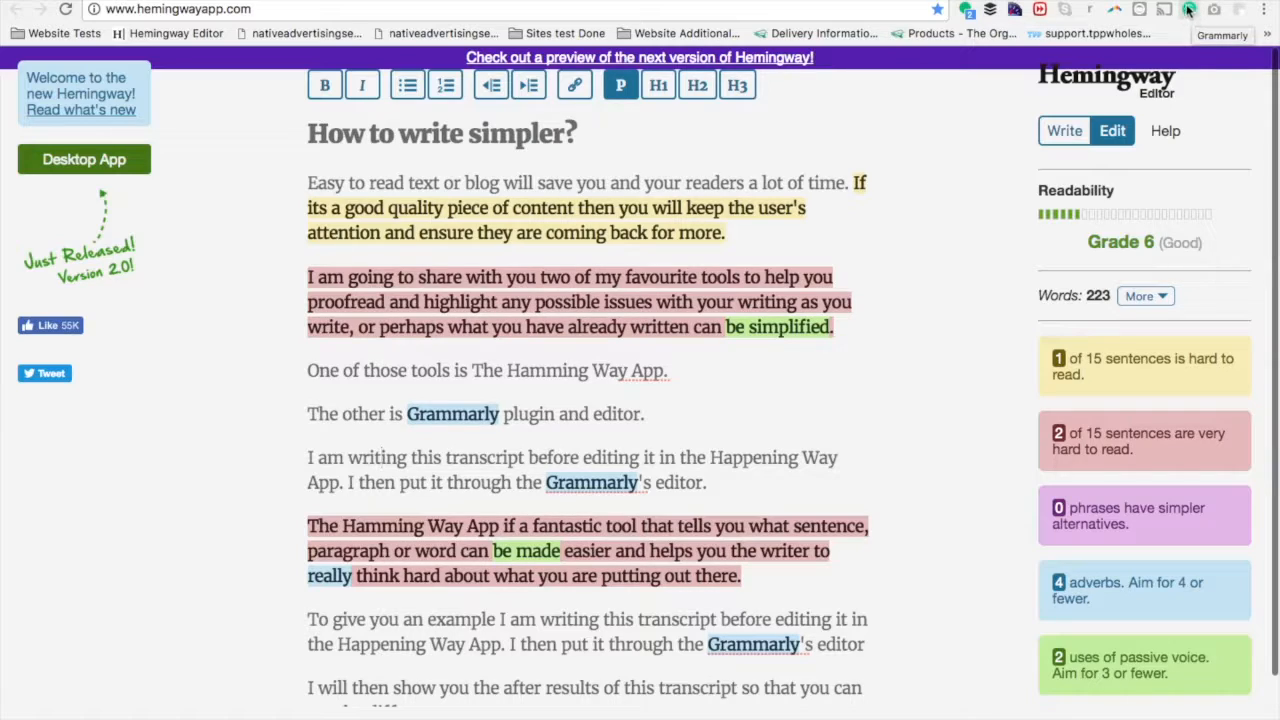
double_click(382, 457)
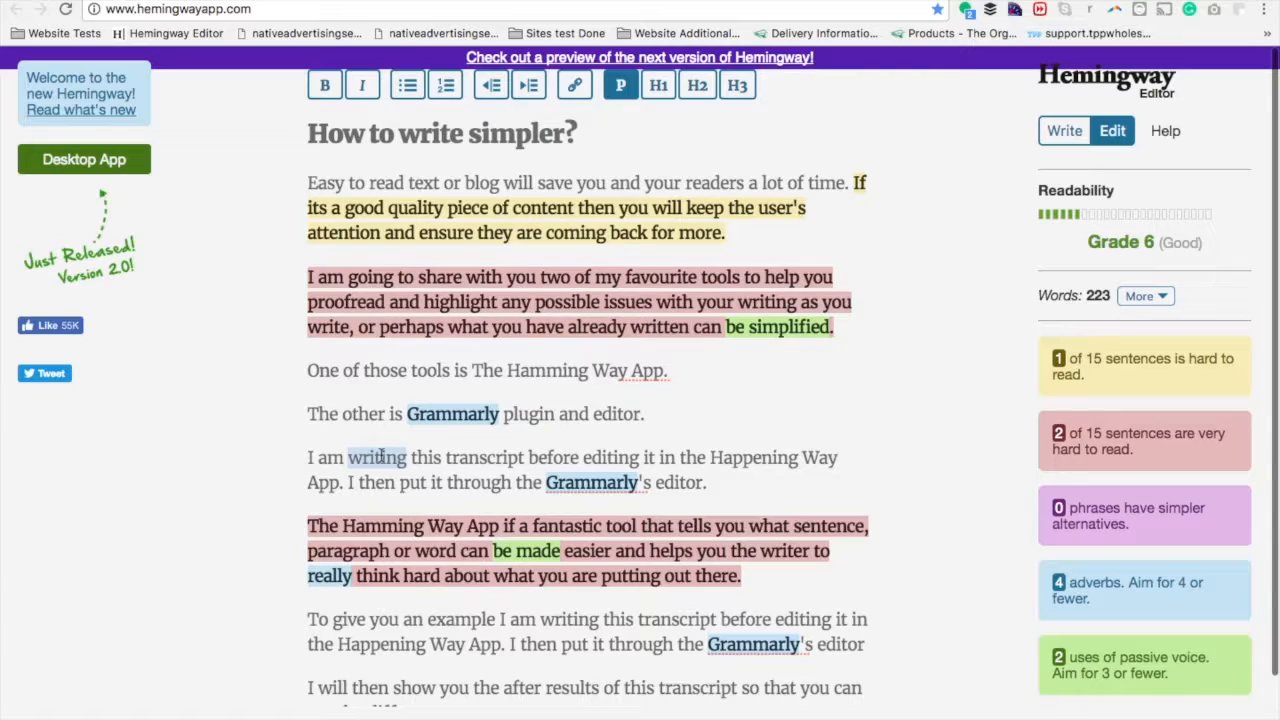
double_click(375, 460)
click(1190, 12)
click(714, 443)
double_click(499, 458)
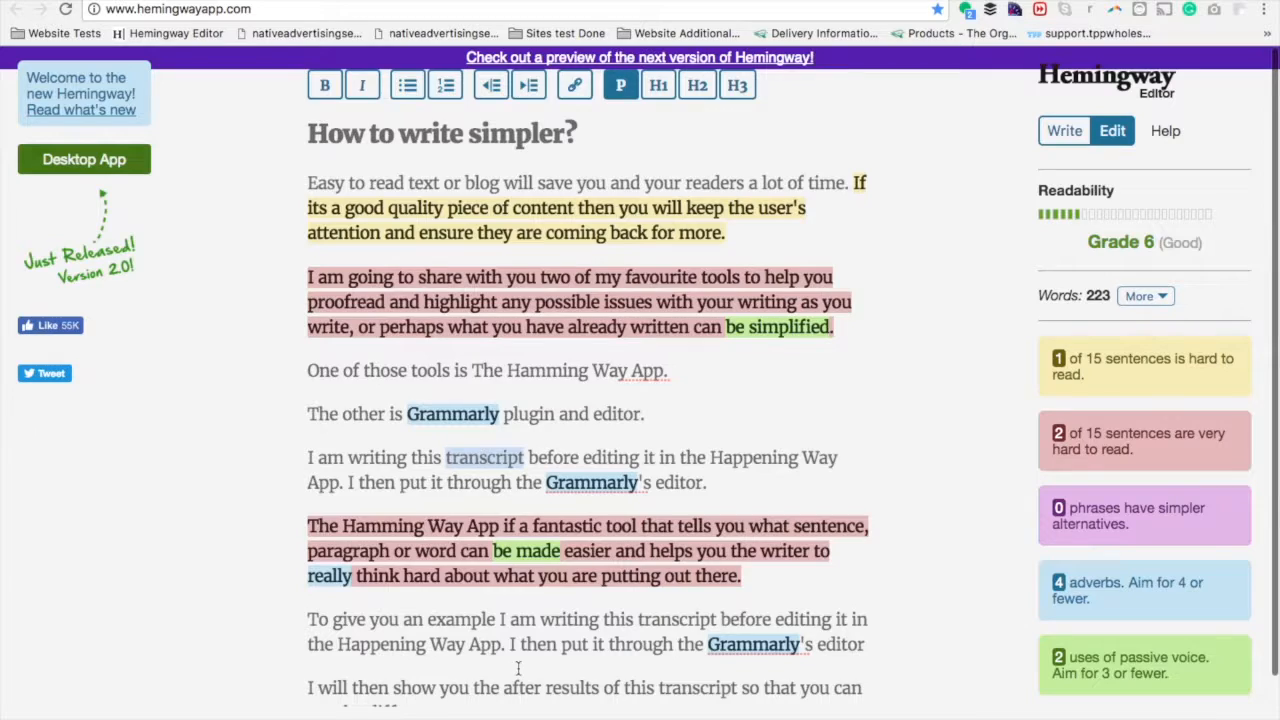
scroll(518, 668, down, 3)
scroll(518, 668, up, 3)
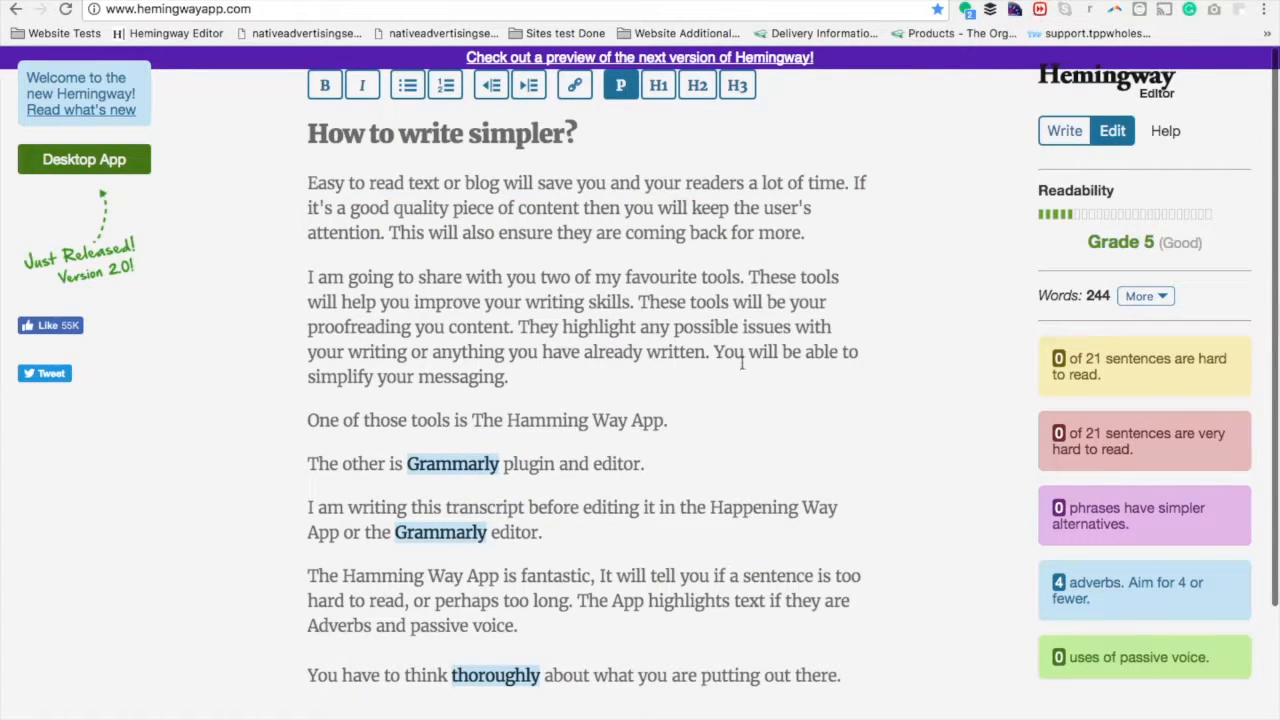
Review the simplified version of the article in Hemingway, including its readability grade and the site address.
scroll(731, 375, down, 5)
scroll(863, 534, up, 5)
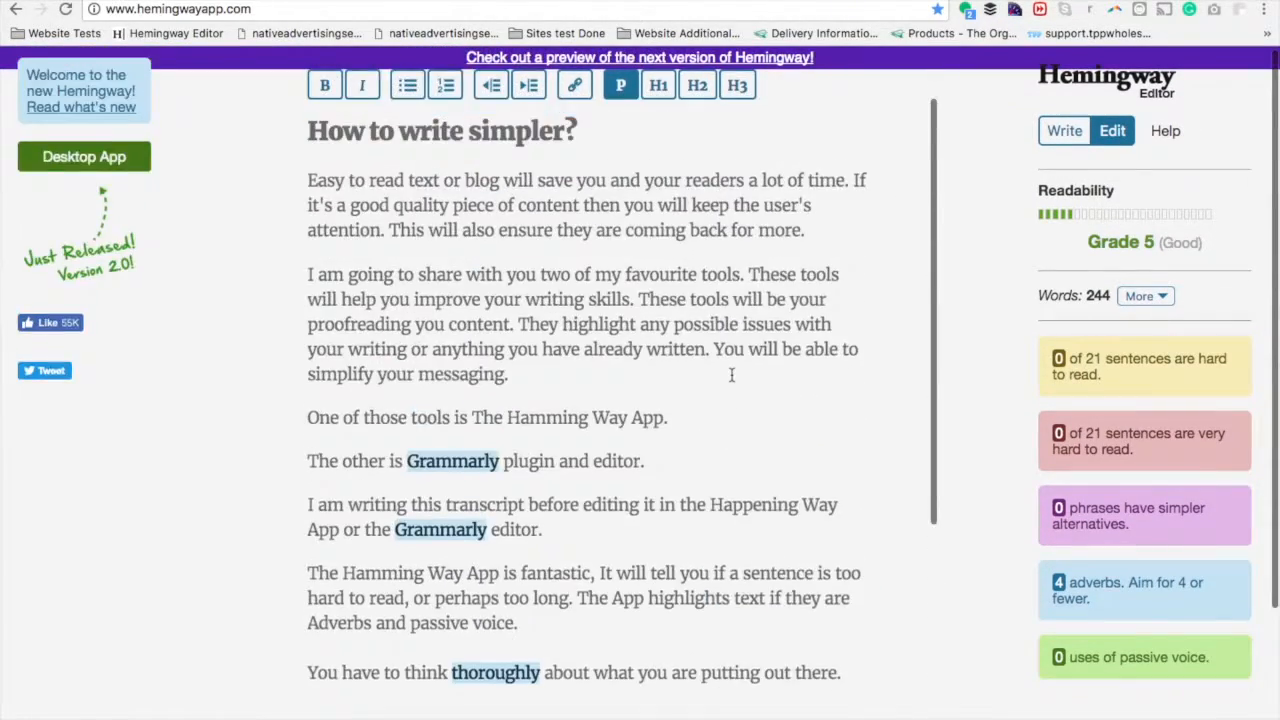
drag(1091, 242, 1163, 242)
click(1163, 242)
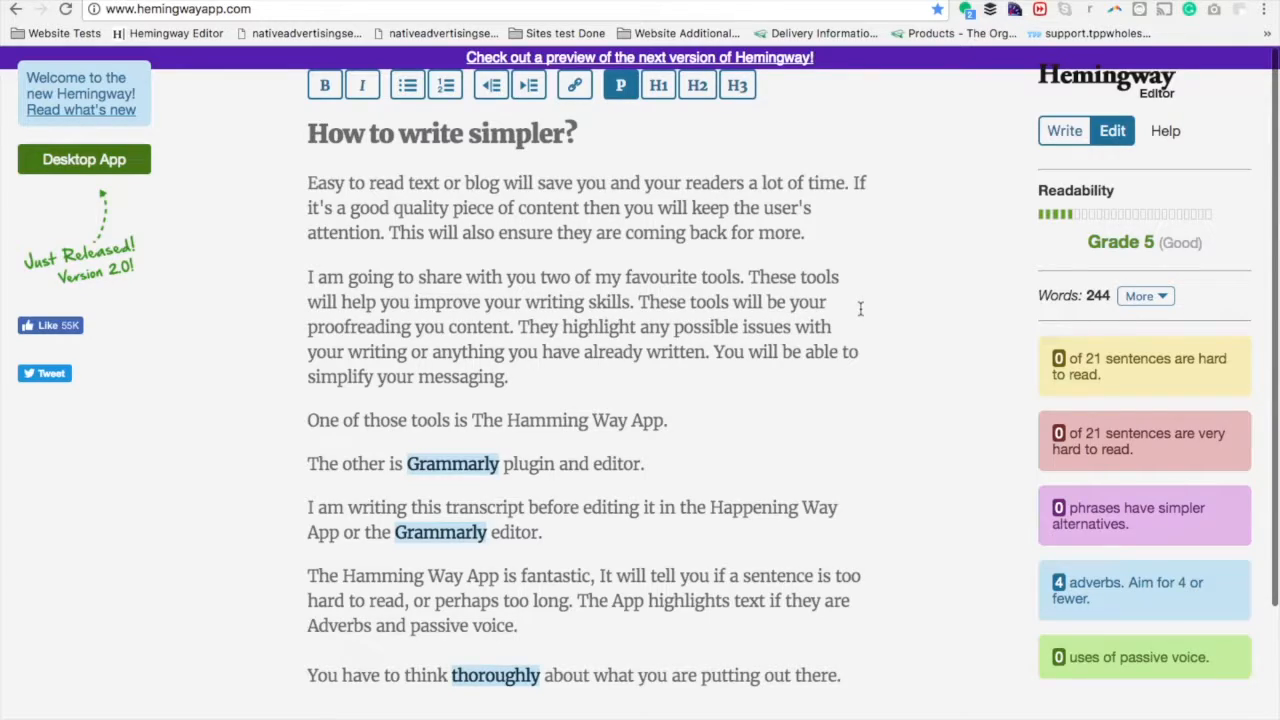
click(268, 12)
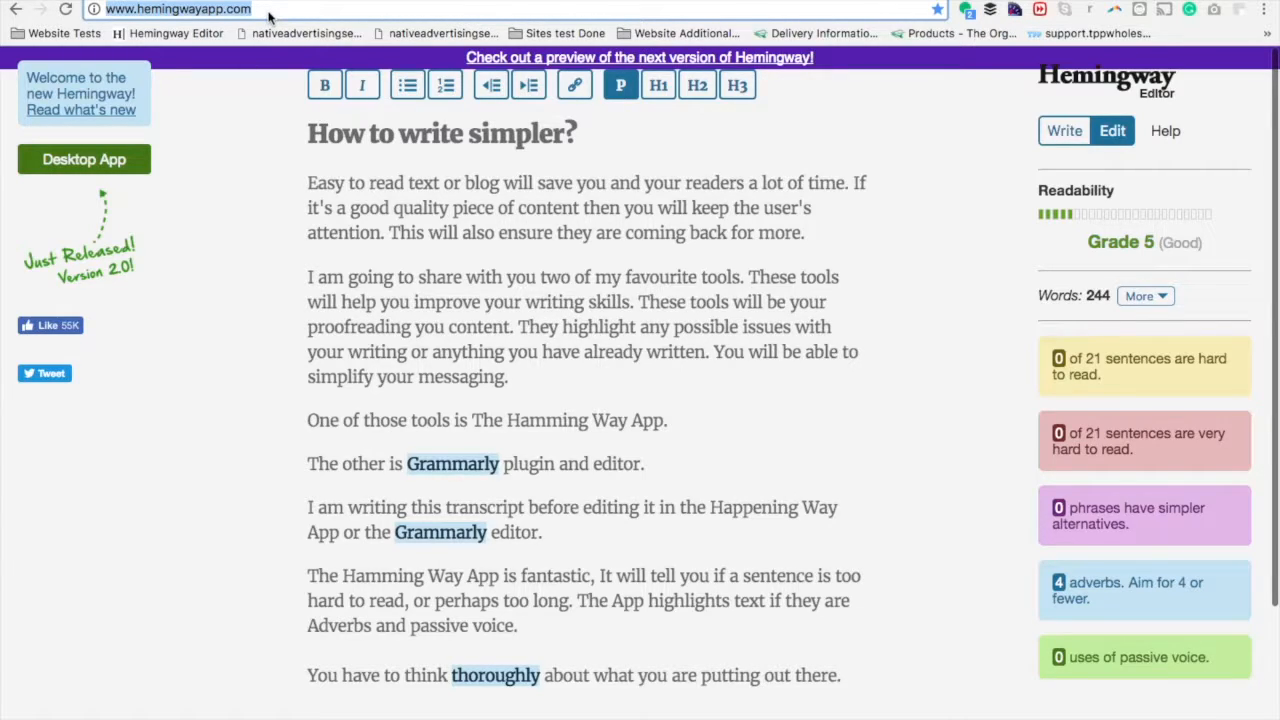